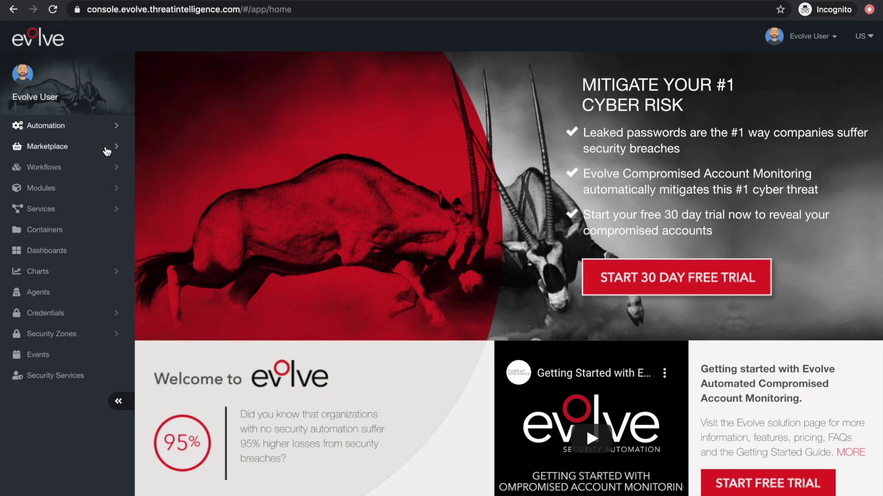
Step: Expand the Marketplace section in the sidebar and open the Marketplace listing
{"action": "left_click", "coordinate": [106, 150]}
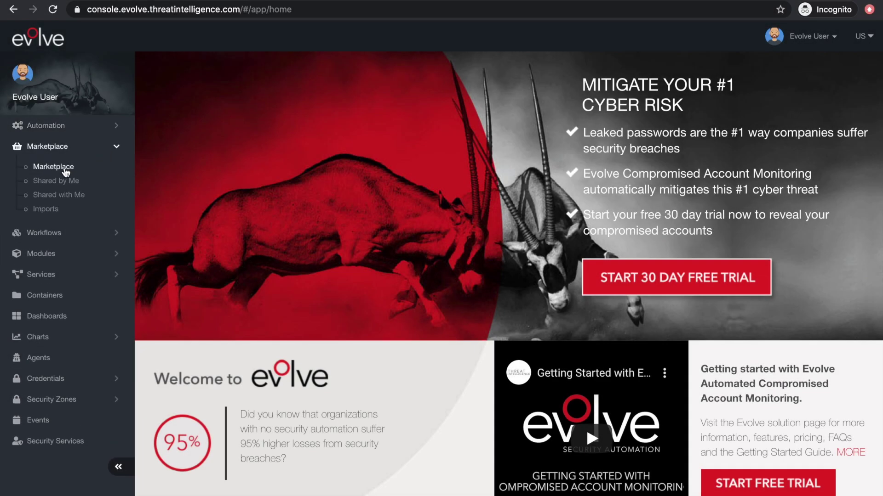
{"action": "left_click", "coordinate": [65, 171]}
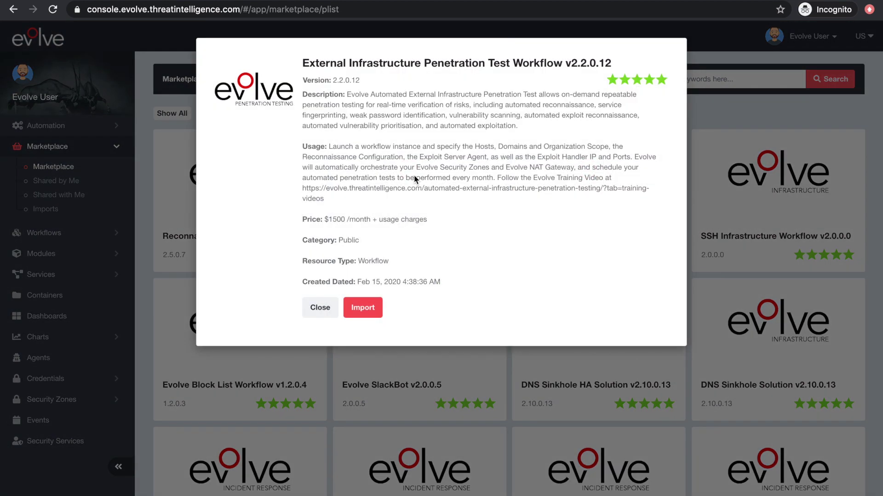
Step: Import the External Infrastructure Penetration Test workflow under its default name, through resources to review and confirm
{"action": "left_click", "coordinate": [364, 309]}
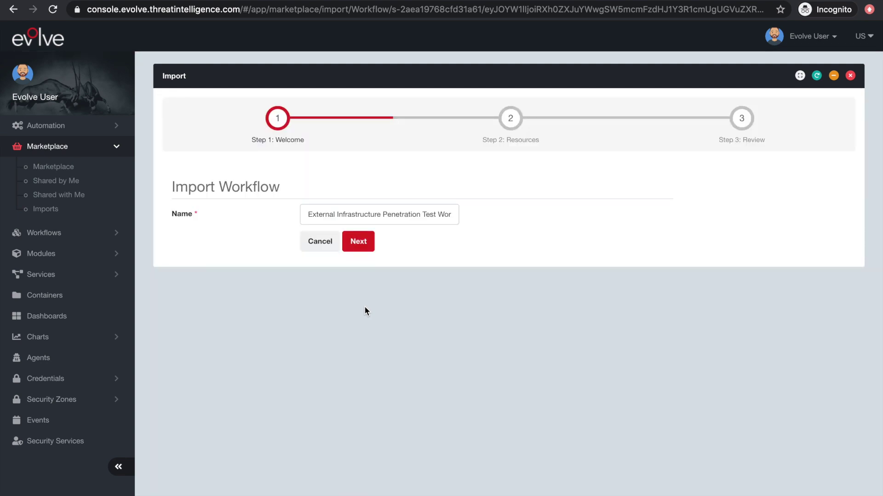
{"action": "left_click", "coordinate": [359, 242]}
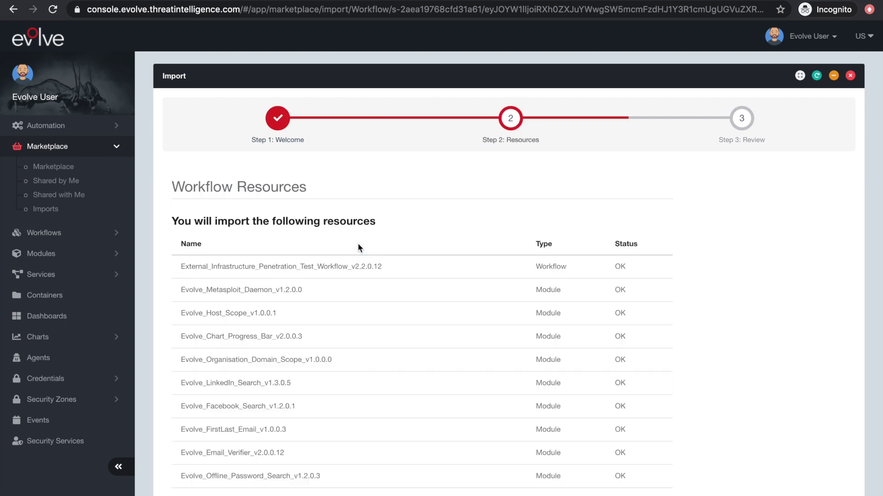
{"action": "scroll", "coordinate": [358, 245], "scroll_direction": "down", "scroll_amount": 7}
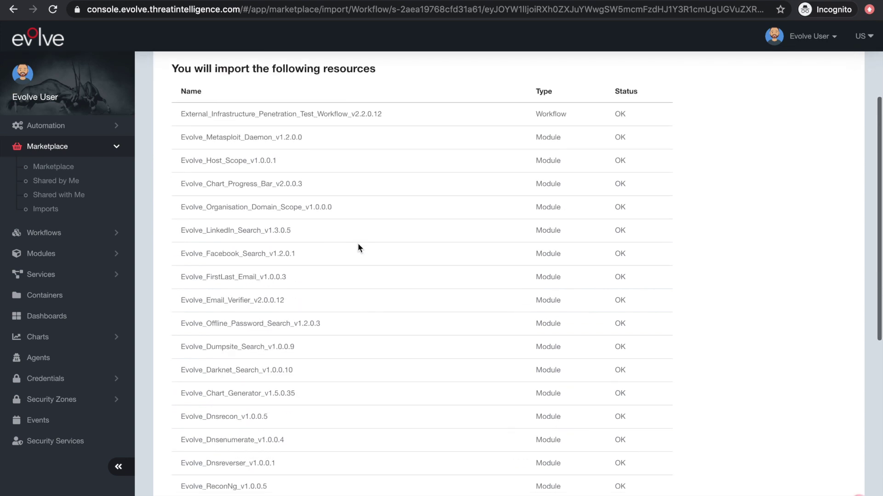
{"action": "scroll", "coordinate": [357, 244], "scroll_direction": "down", "scroll_amount": 5}
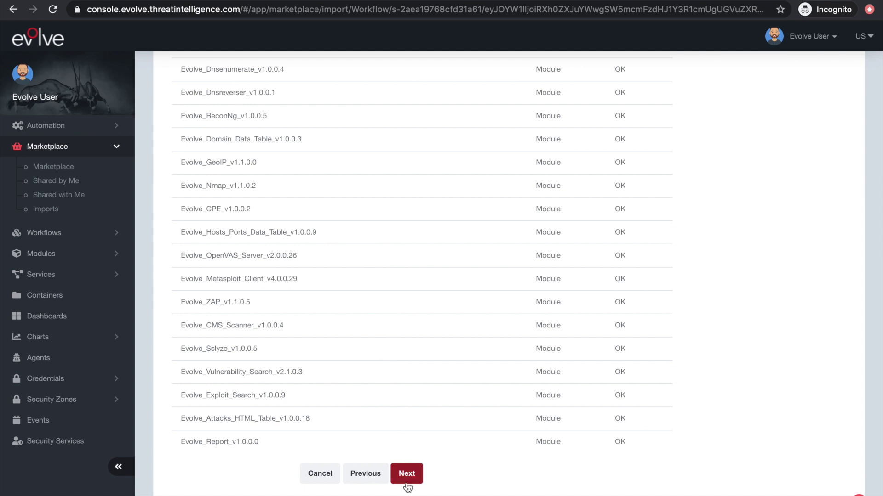
{"action": "left_click", "coordinate": [407, 475]}
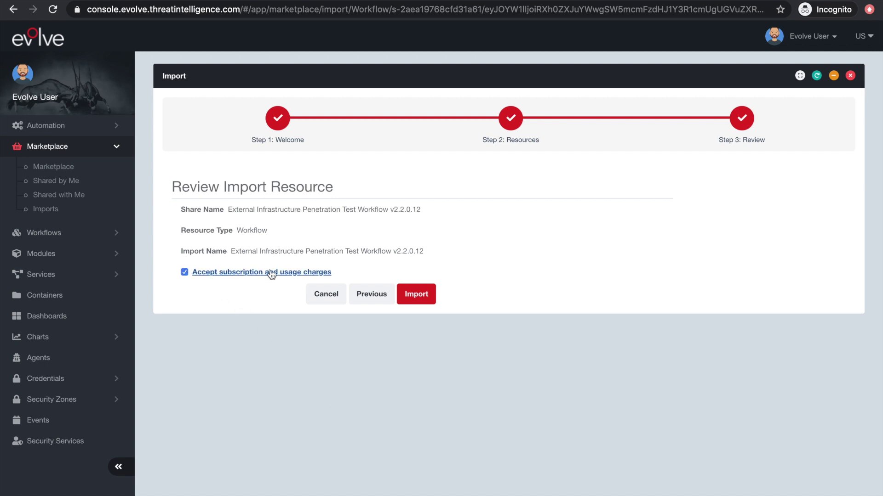
{"action": "left_click", "coordinate": [427, 299]}
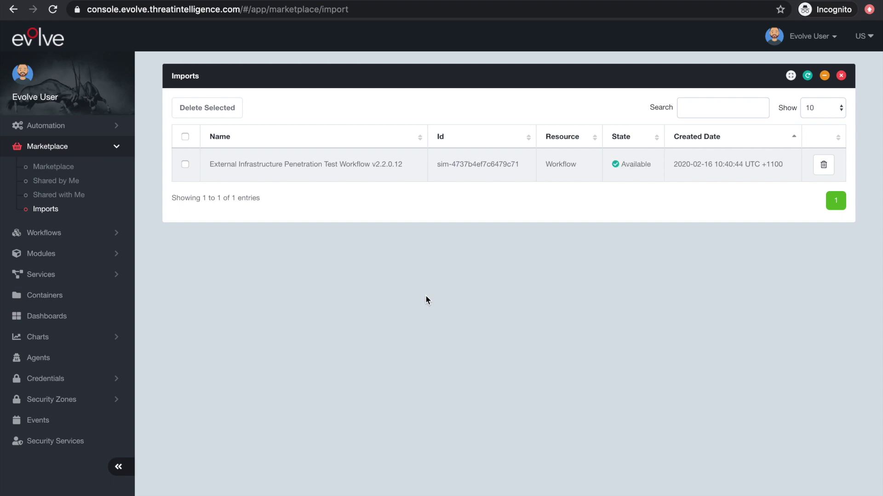
Step: Show the imported workflow's Resources tab listing the workflow and six Available modules
{"action": "left_click", "coordinate": [406, 169]}
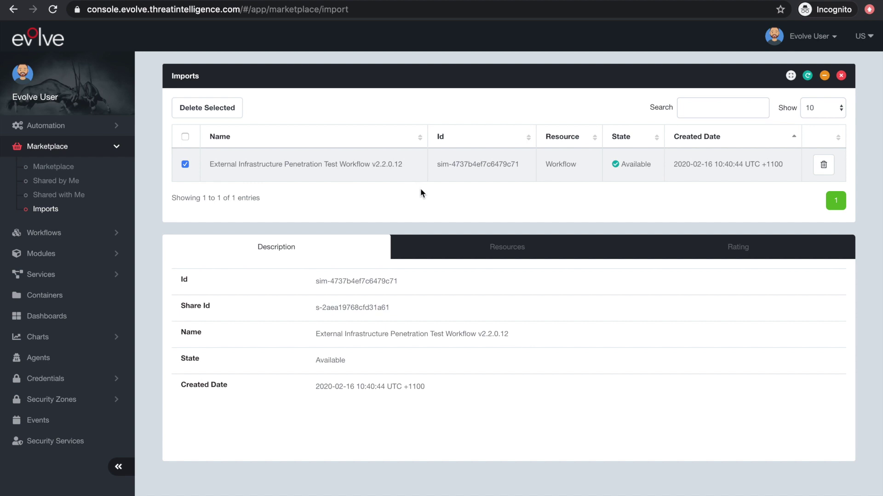
{"action": "left_click", "coordinate": [480, 249]}
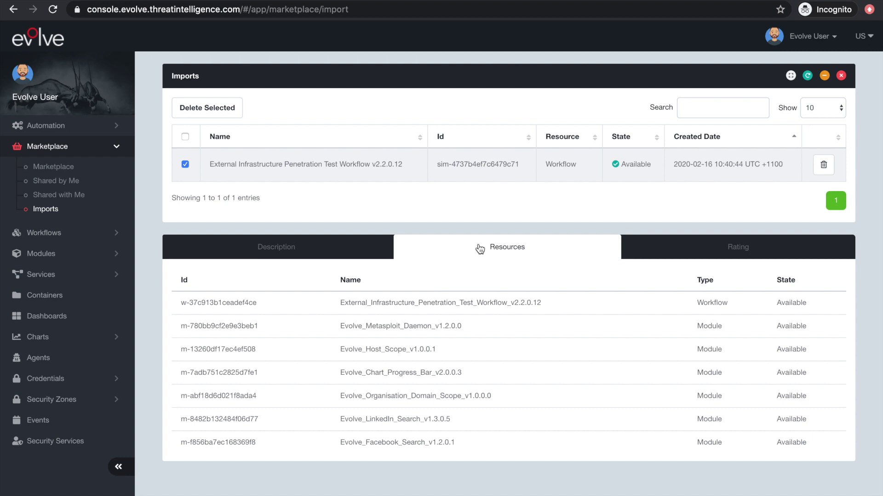
{"action": "left_click", "coordinate": [105, 238]}
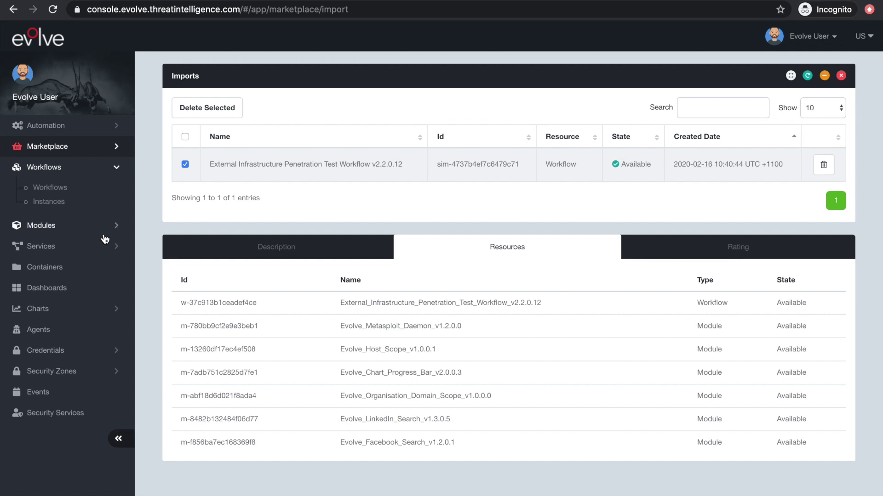
Step: Start a new instance of the imported workflow from the Workflows list, keeping the default name
{"action": "left_click", "coordinate": [65, 190]}
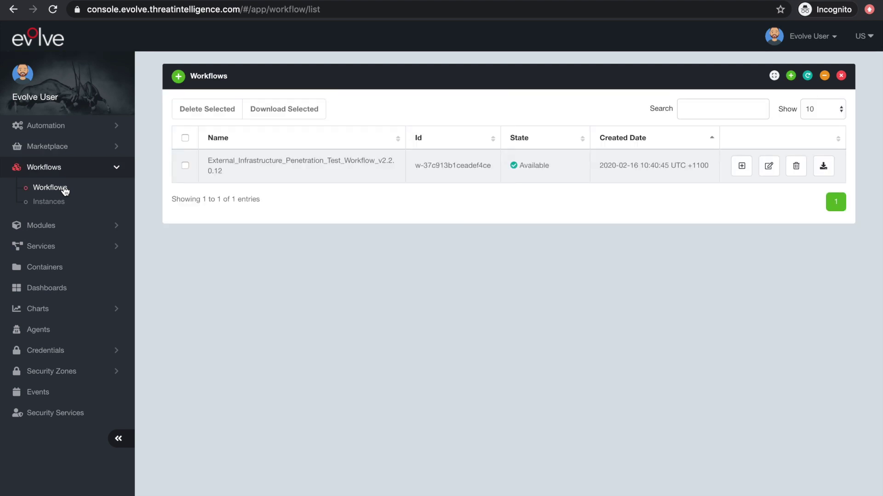
{"action": "left_click", "coordinate": [437, 176]}
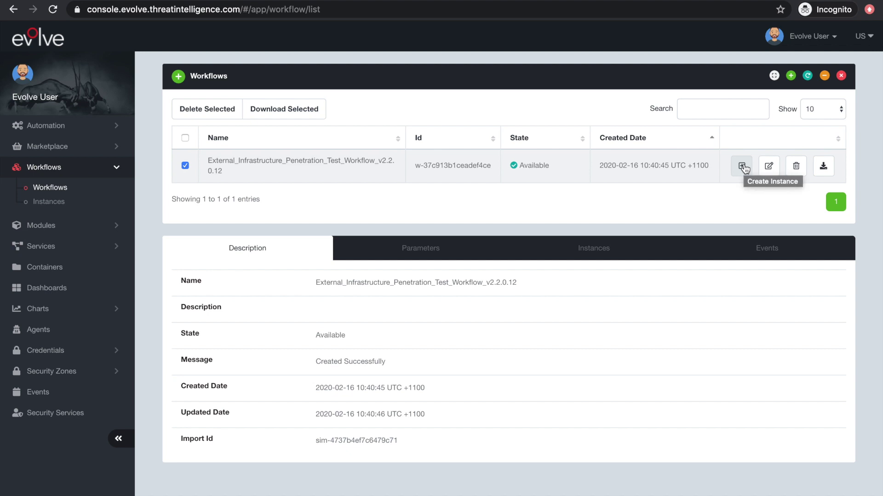
{"action": "left_click", "coordinate": [742, 166]}
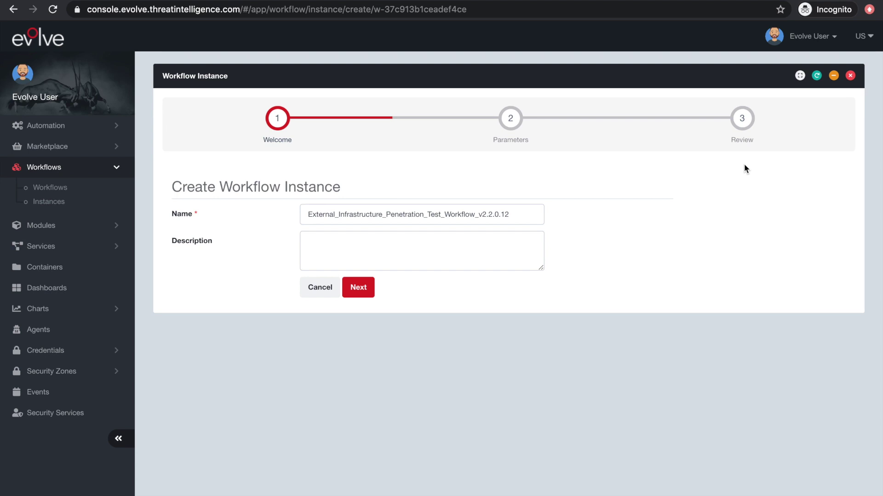
{"action": "left_click", "coordinate": [359, 288]}
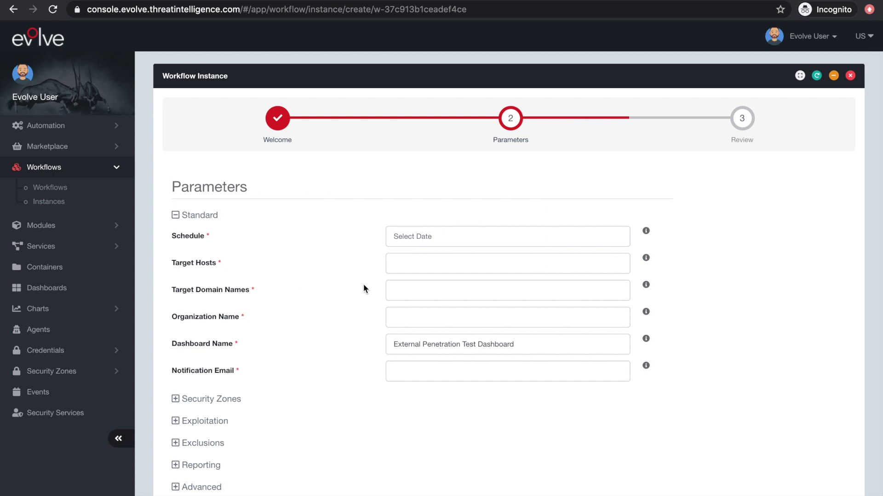
Step: Schedule the instance for 16 February 2020 and paste the two target host IP addresses
{"action": "left_click", "coordinate": [424, 237]}
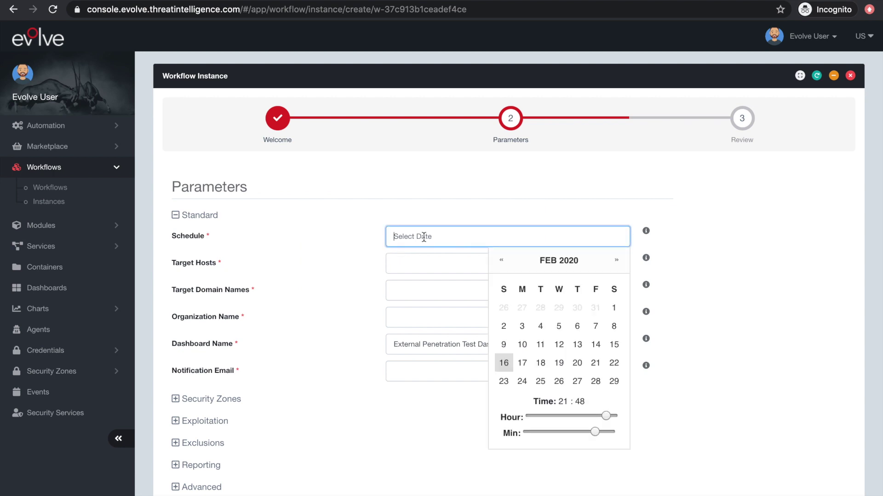
{"action": "left_click", "coordinate": [504, 363]}
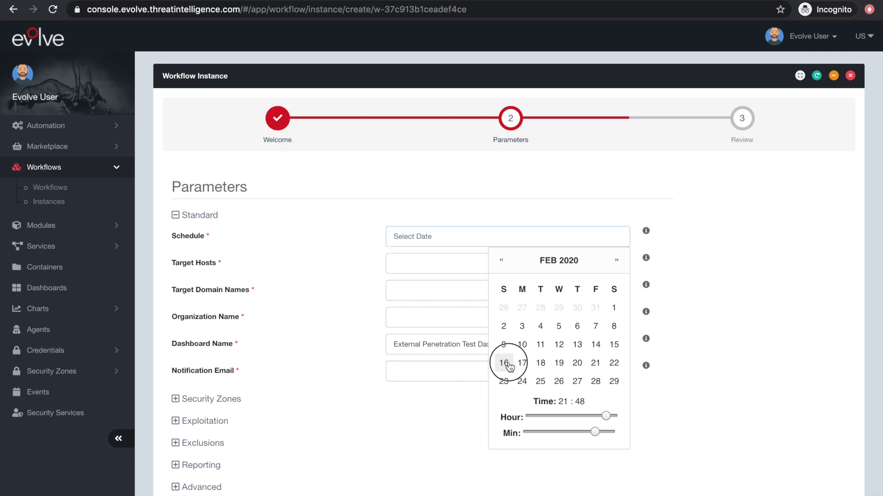
{"action": "left_click", "coordinate": [457, 257]}
{"action": "type", "text": "54.196.67.12,3.82.61.236"}
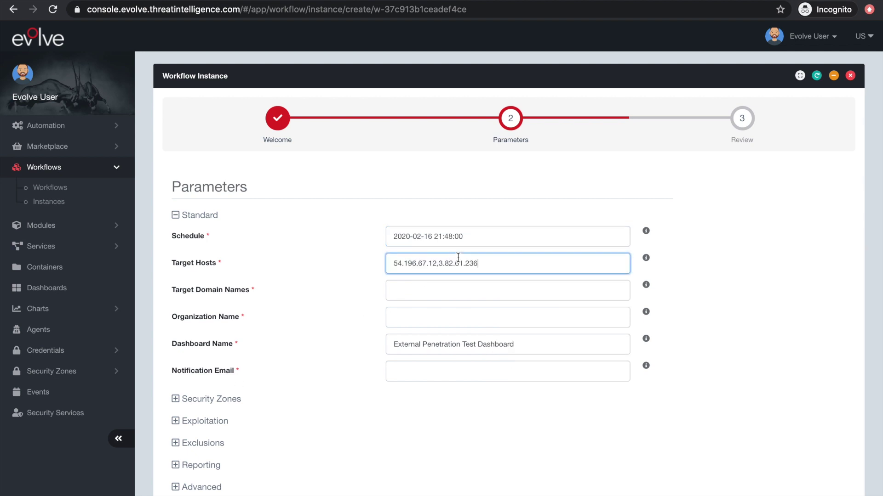
Step: Enter domain example1.com, organization ACME Corporation and the notification email address, then continue
{"action": "left_click", "coordinate": [453, 291]}
{"action": "type", "text": "example1.com"}
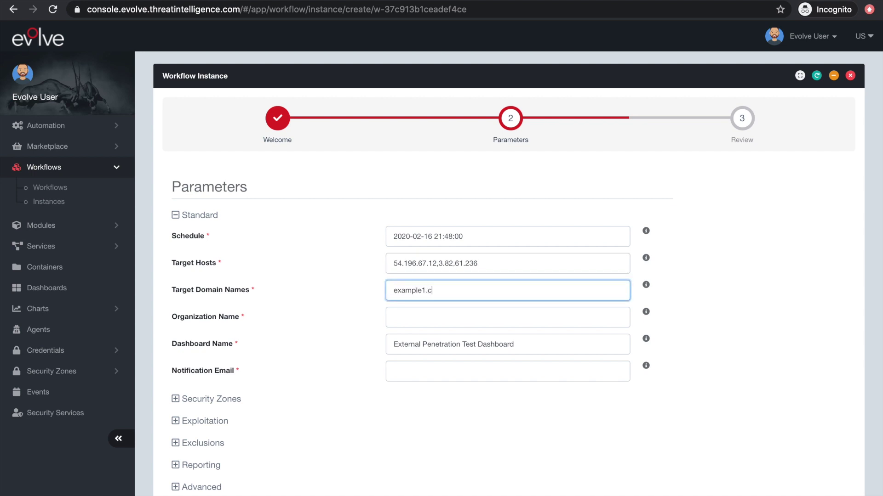
{"action": "left_click", "coordinate": [465, 318]}
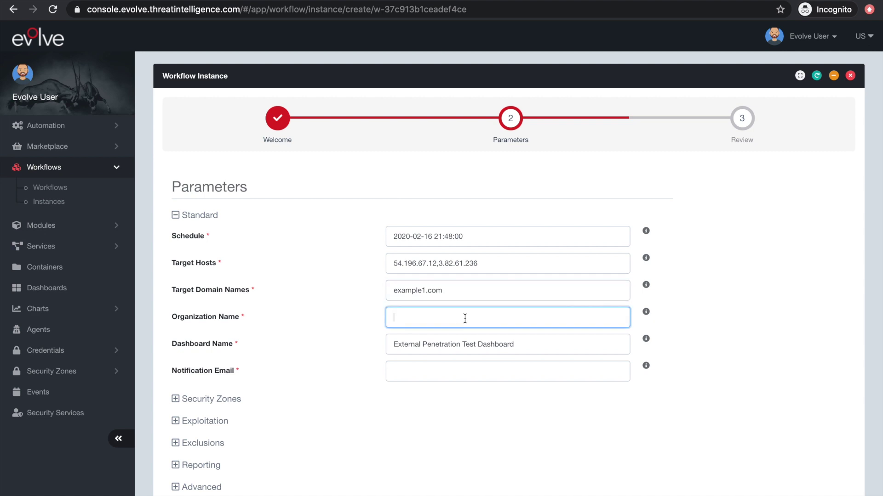
{"action": "type", "text": "ACME Corporation"}
{"action": "left_click", "coordinate": [474, 368]}
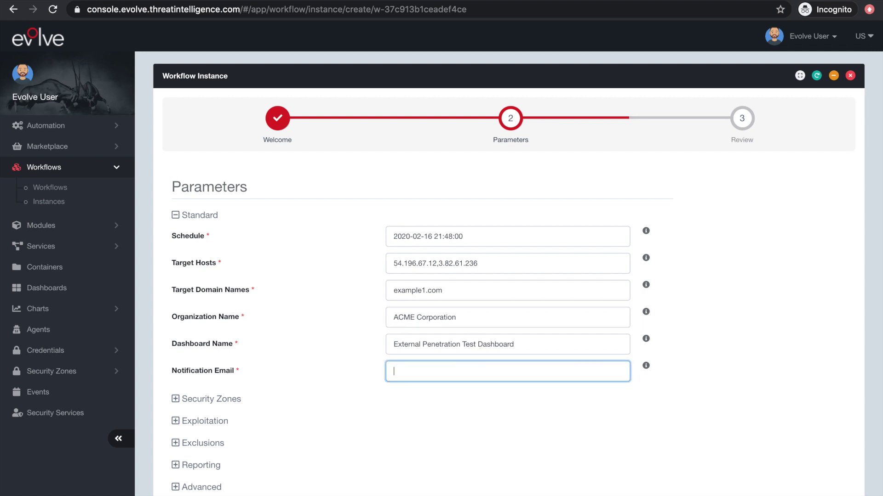
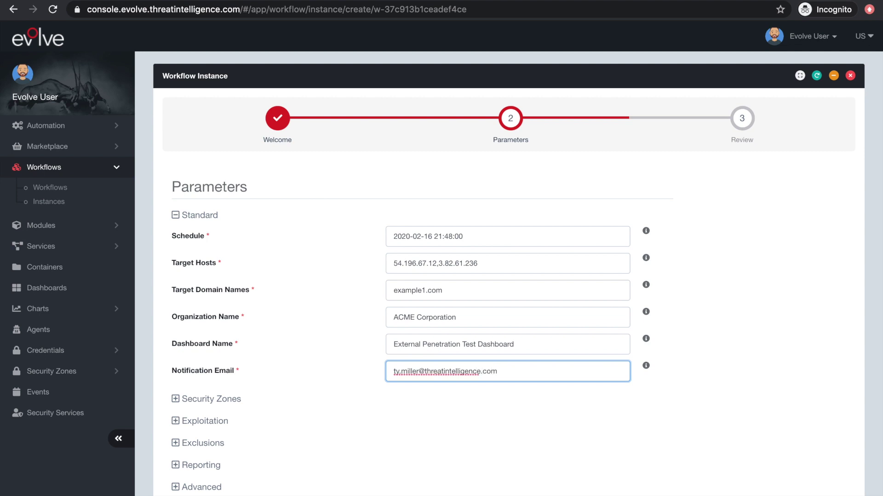
{"action": "left_click", "coordinate": [495, 386]}
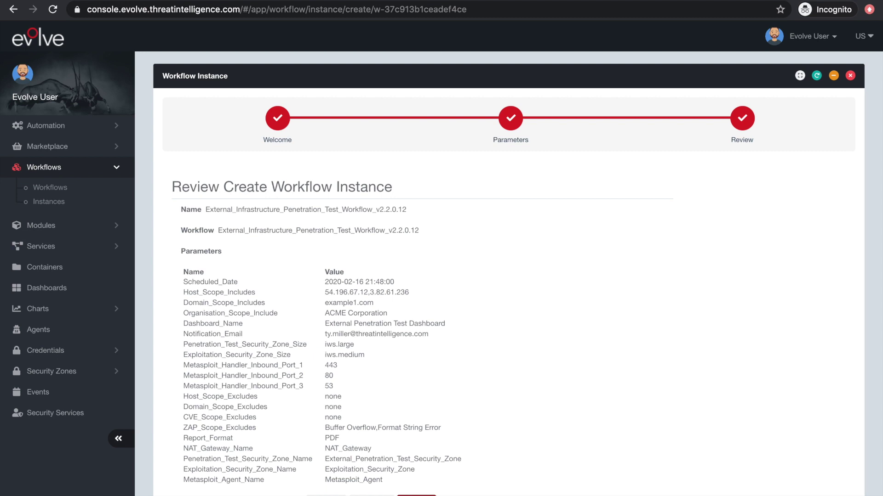
{"action": "left_click", "coordinate": [416, 492]}
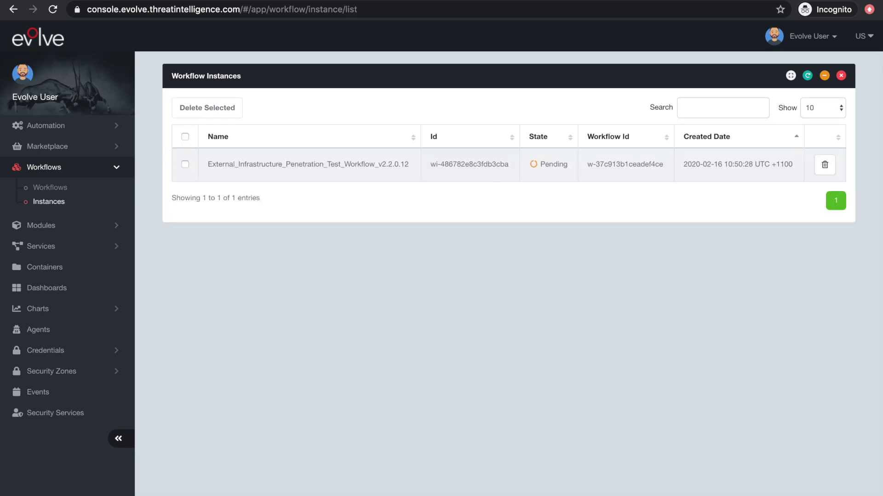
Step: Open the details of the newly created Pending workflow instance
{"action": "left_click", "coordinate": [476, 180]}
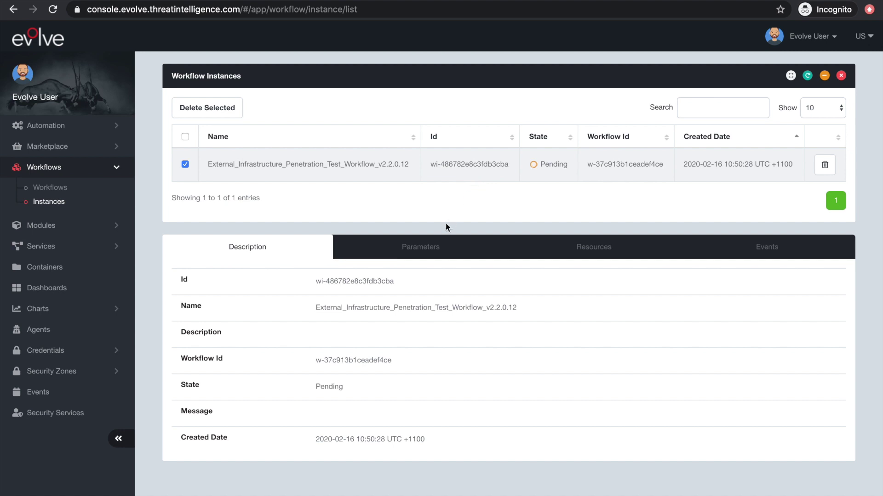
Step: Show the instance's Parameters tab and scroll through its saved values
{"action": "left_click", "coordinate": [425, 253]}
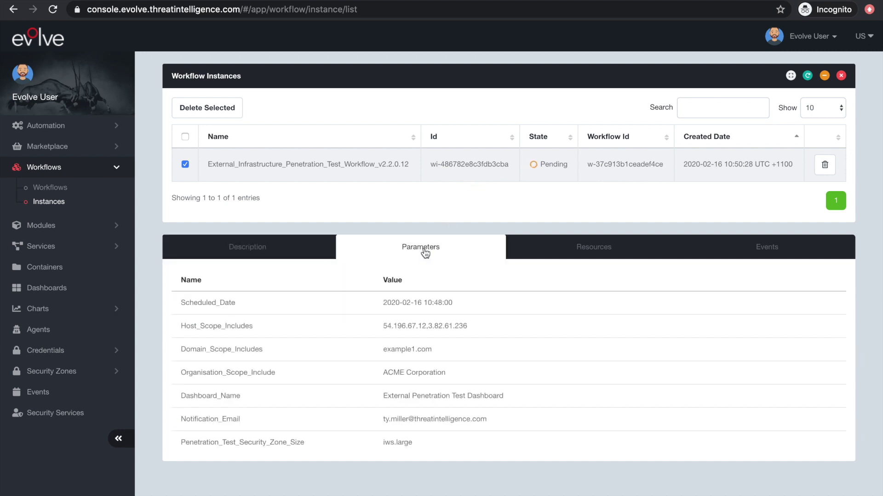
{"action": "scroll", "coordinate": [502, 340], "scroll_direction": "down", "scroll_amount": 5}
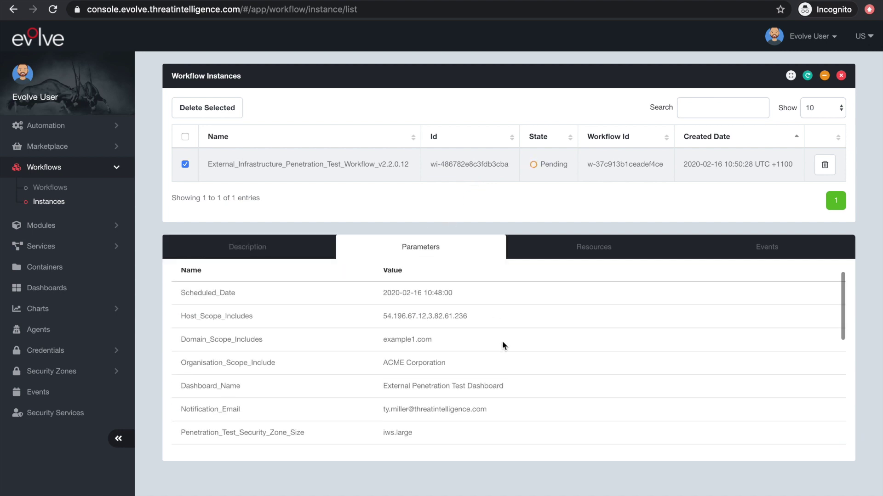
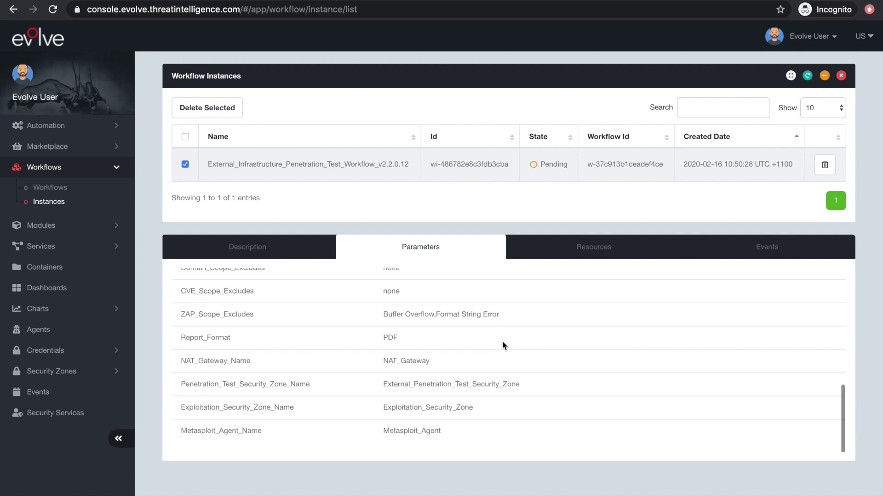
Step: List the workflow's security zones: External_Penetration_Test_Security_Zone and Exploitation_Security_Zone, both Available
{"action": "left_click", "coordinate": [581, 248]}
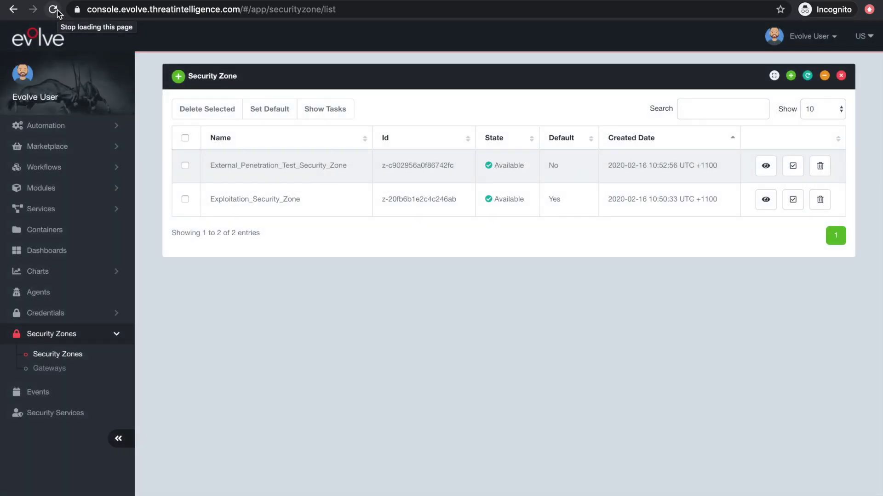
{"action": "left_click", "coordinate": [69, 131]}
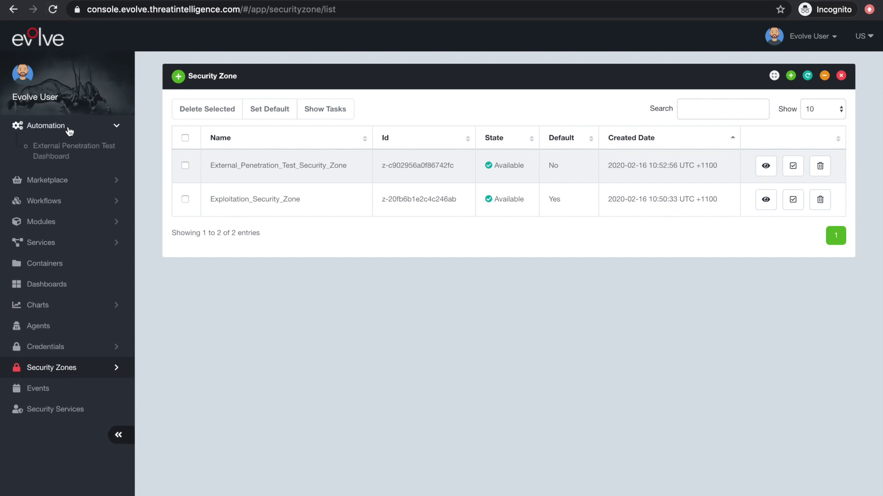
Step: Open the External Penetration Test Dashboard reporting 88 compromised accounts and 6 risky services
{"action": "left_click", "coordinate": [71, 157]}
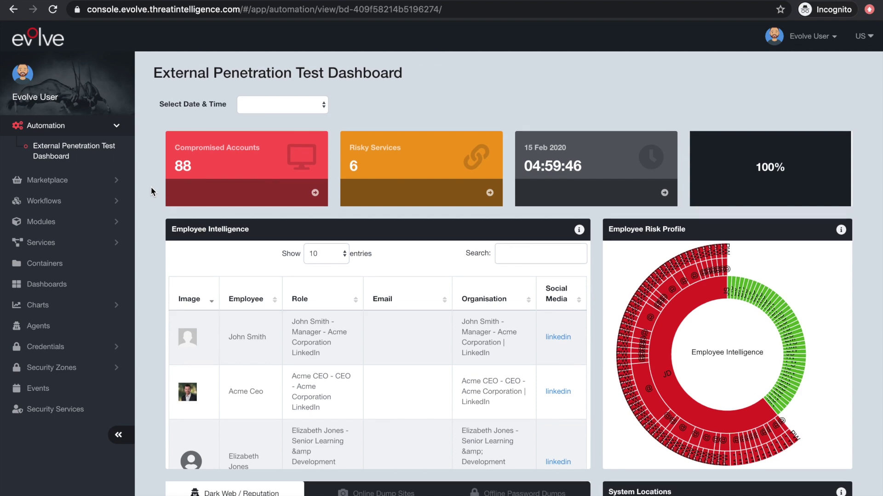
Step: Scroll past the Employee Intelligence table and drill the Employee Risk Profile into one employee's password exposures
{"action": "scroll", "coordinate": [153, 192], "scroll_direction": "down", "scroll_amount": 2}
{"action": "scroll", "coordinate": [152, 191], "scroll_direction": "down", "scroll_amount": 1}
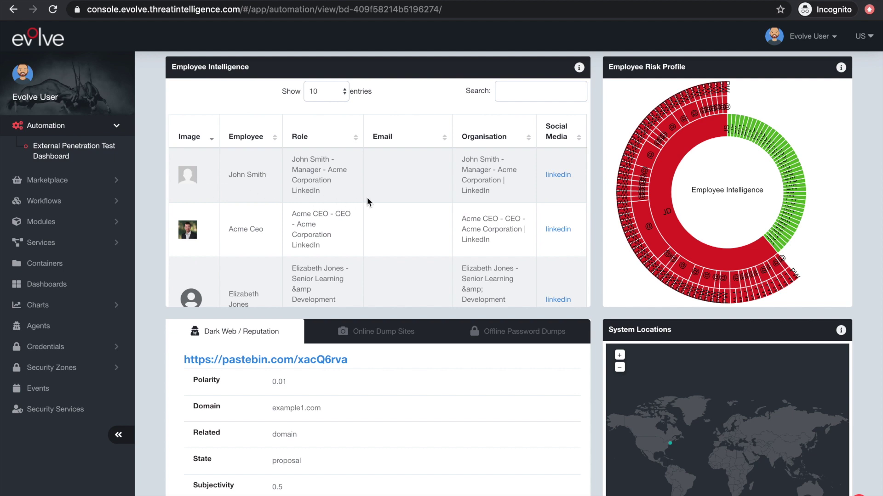
{"action": "scroll", "coordinate": [367, 200], "scroll_direction": "down", "scroll_amount": 4}
{"action": "scroll", "coordinate": [367, 201], "scroll_direction": "down", "scroll_amount": 3}
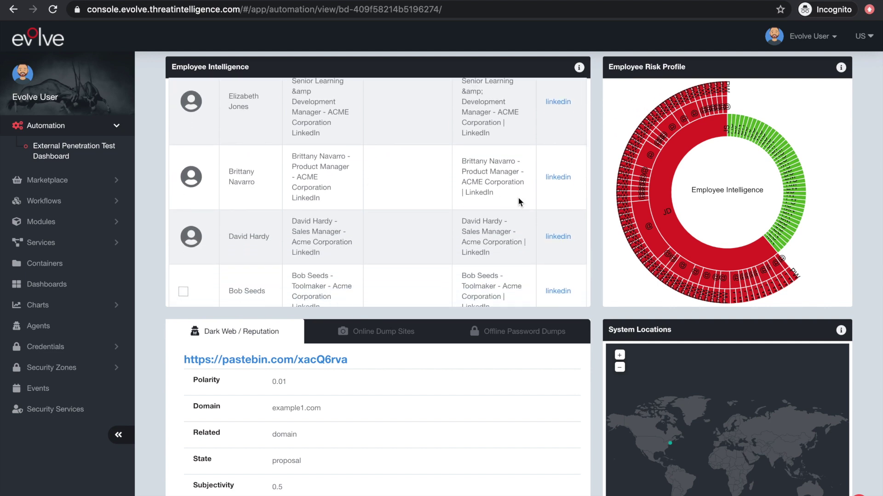
{"action": "mouse_move", "coordinate": [663, 178]}
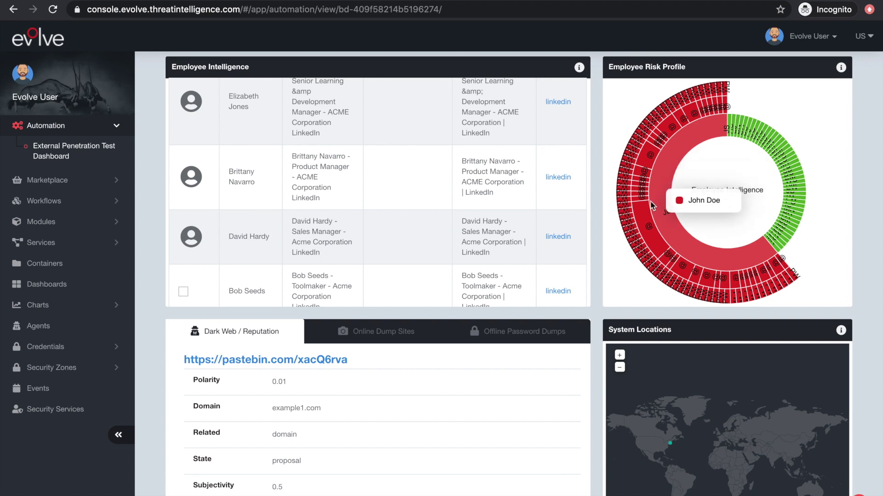
{"action": "left_click", "coordinate": [644, 212]}
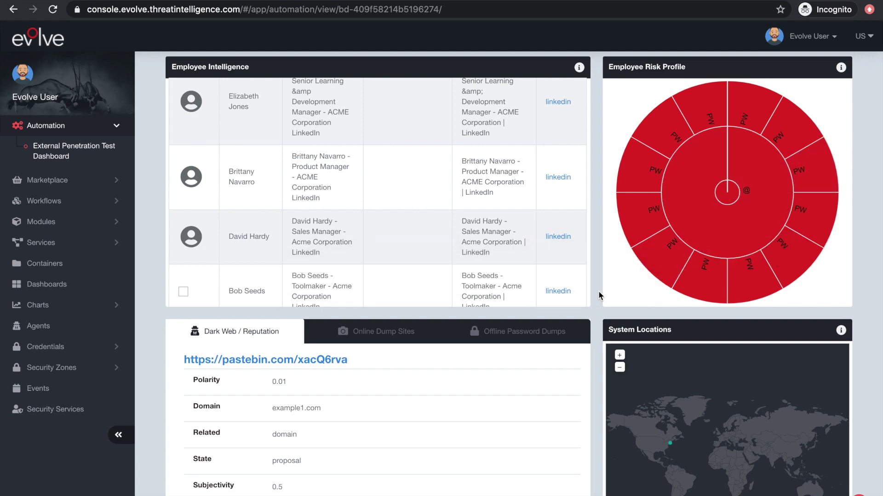
{"action": "scroll", "coordinate": [597, 293], "scroll_direction": "down", "scroll_amount": 5}
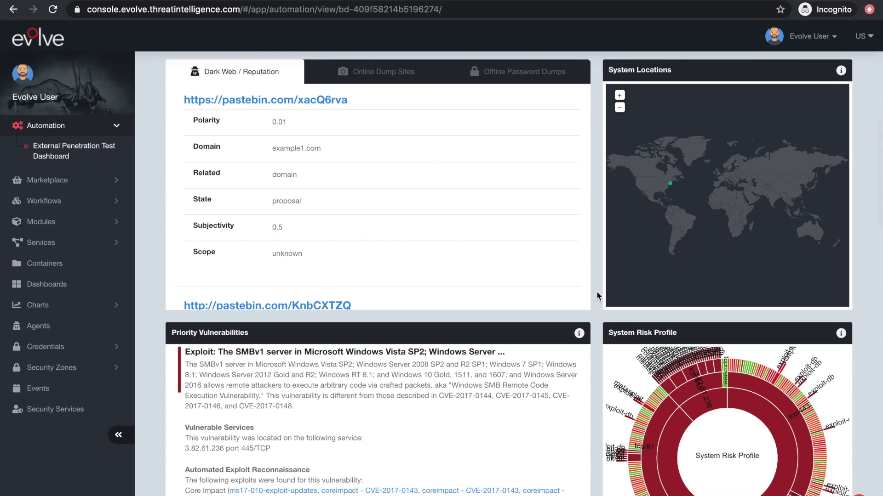
Step: Switch the leaks panel from Online Dump Sites to Offline Password Dumps, showing the canva.com and jobandtalent.com breaches
{"action": "left_click", "coordinate": [403, 74]}
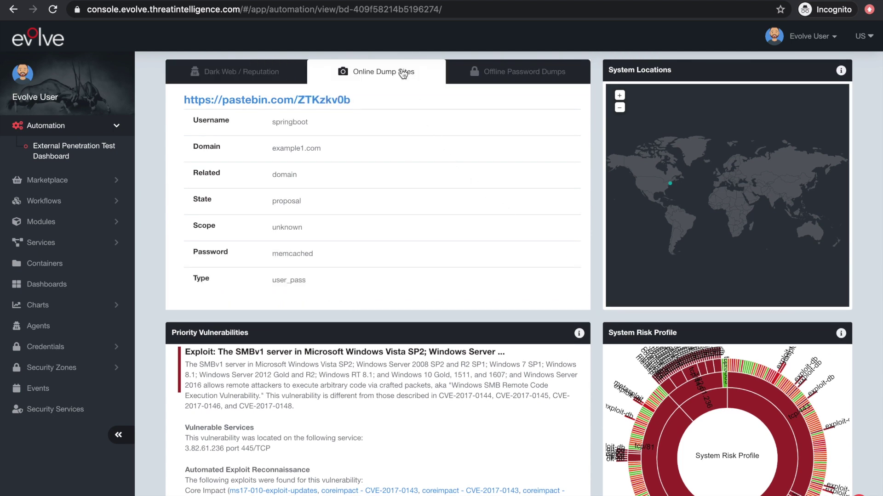
{"action": "left_click", "coordinate": [514, 77]}
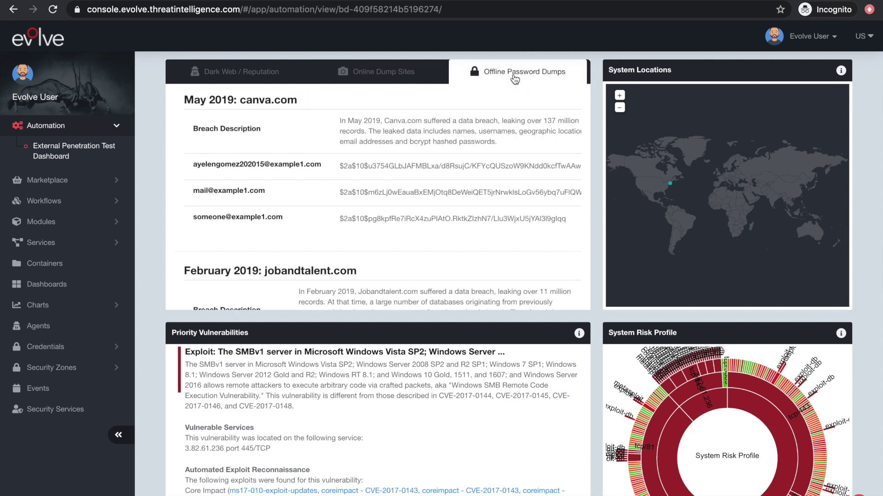
{"action": "mouse_move", "coordinate": [671, 186]}
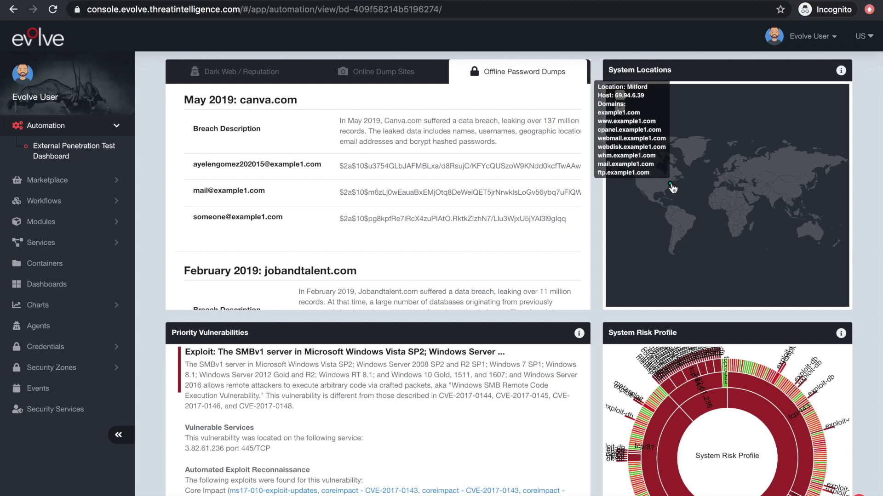
{"action": "scroll", "coordinate": [597, 266], "scroll_direction": "down", "scroll_amount": 4}
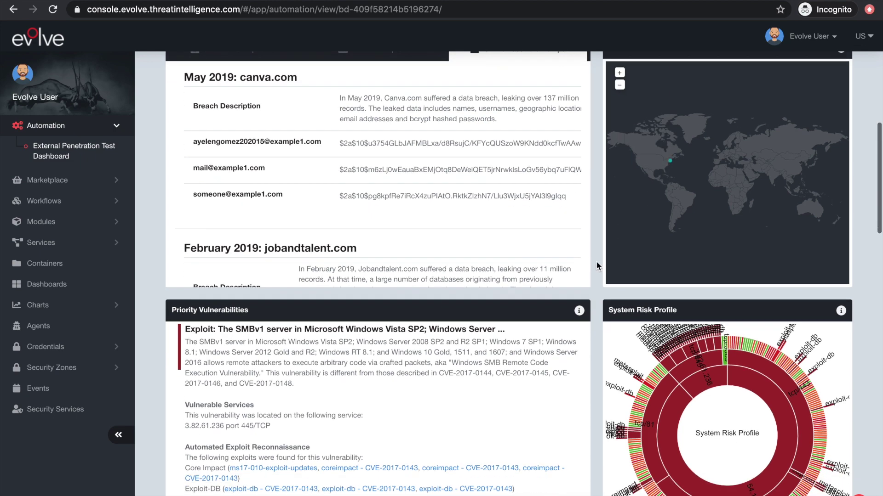
Step: Drill the System Risk Profile into tcp/81 to show the CVE-2018-7600 Drupal flaw on 54.196.67.12
{"action": "scroll", "coordinate": [597, 266], "scroll_direction": "down", "scroll_amount": 2}
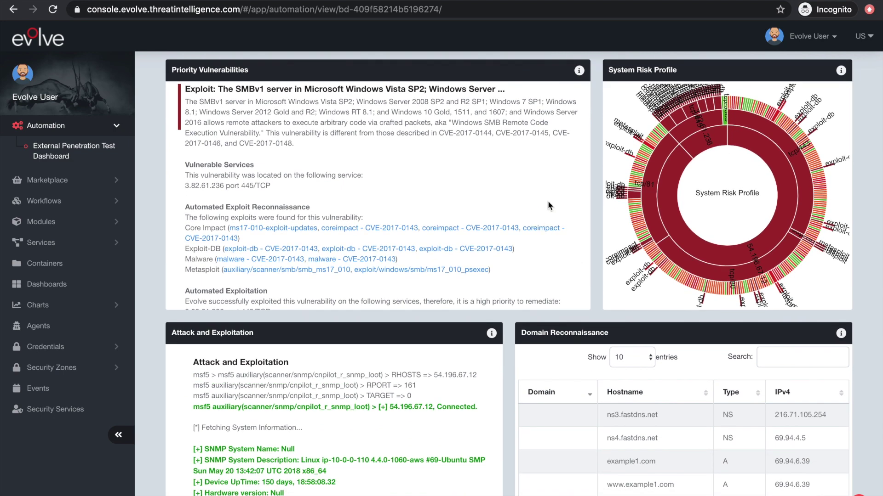
{"action": "scroll", "coordinate": [548, 202], "scroll_direction": "down", "scroll_amount": 2}
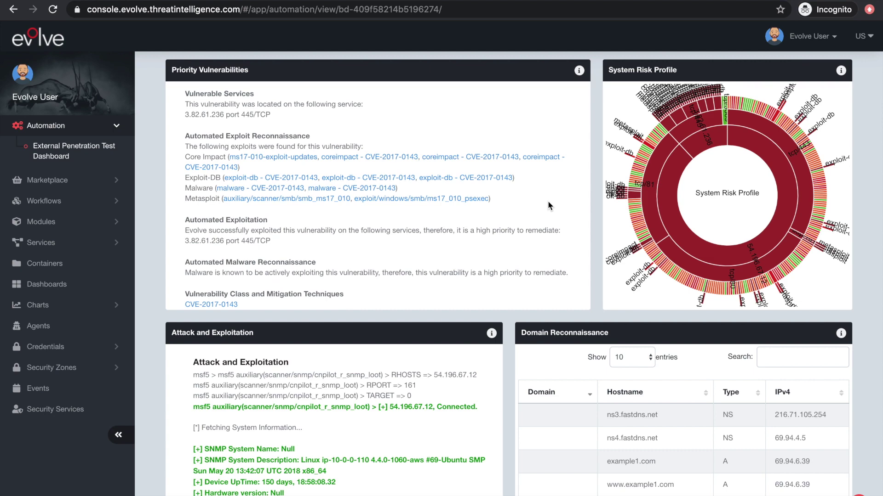
{"action": "scroll", "coordinate": [548, 203], "scroll_direction": "down", "scroll_amount": 2}
{"action": "scroll", "coordinate": [392, 263], "scroll_direction": "down", "scroll_amount": 4}
{"action": "scroll", "coordinate": [392, 263], "scroll_direction": "up", "scroll_amount": 4}
{"action": "scroll", "coordinate": [392, 263], "scroll_direction": "up", "scroll_amount": 4}
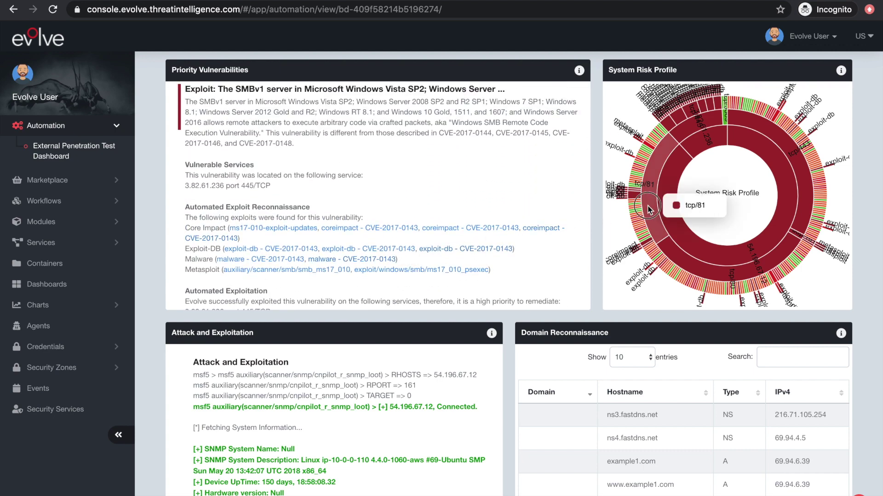
{"action": "left_click", "coordinate": [647, 209]}
{"action": "mouse_move", "coordinate": [769, 256]}
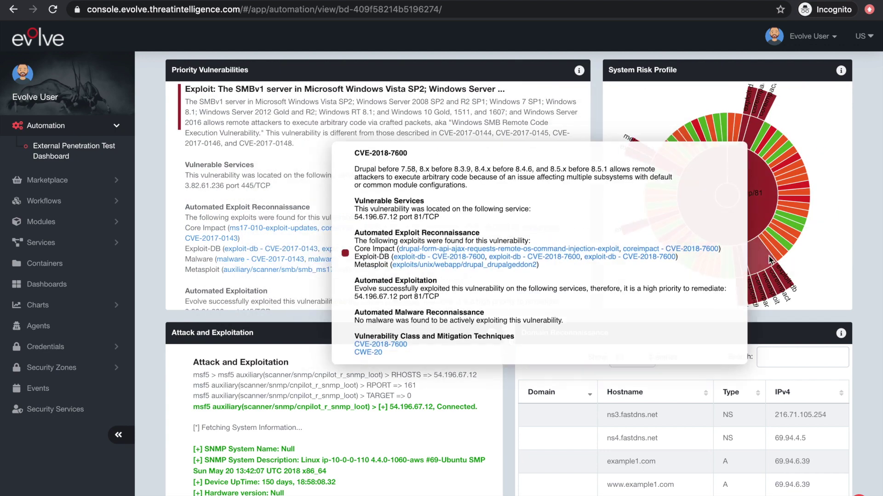
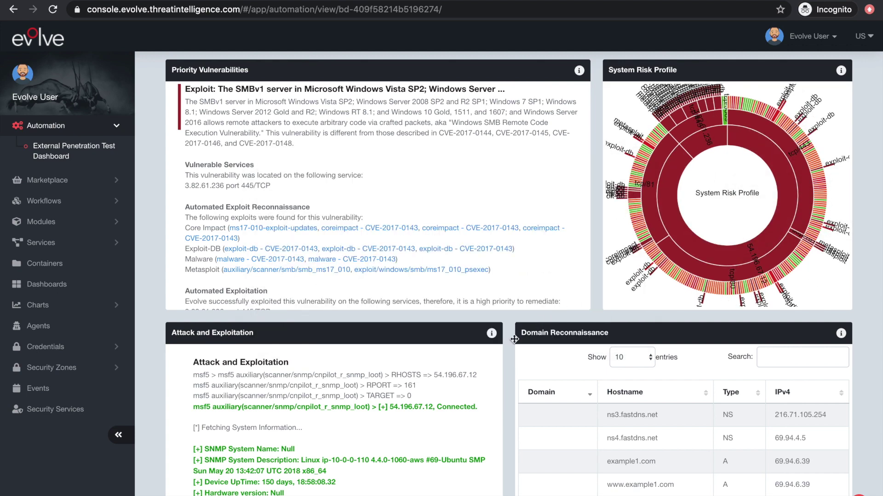
Step: Scroll down the dashboard past Domain Reconnaissance to bring the Firewall Holes panel into view
{"action": "scroll", "coordinate": [505, 347], "scroll_direction": "down", "scroll_amount": 5}
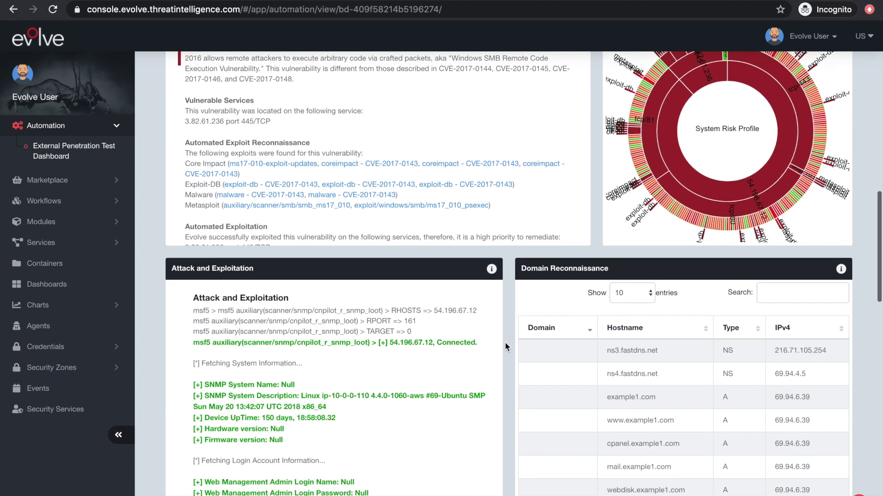
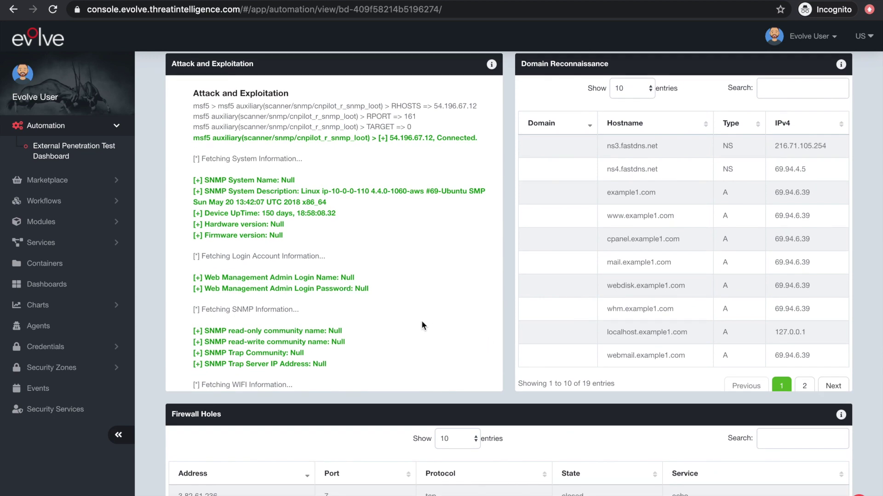
Step: Scroll the Attack and Exploitation log past the SNMP, WIFI and PPPoE output to the MS17-010 result for 3.82.61.236
{"action": "scroll", "coordinate": [422, 321], "scroll_direction": "down", "scroll_amount": 6}
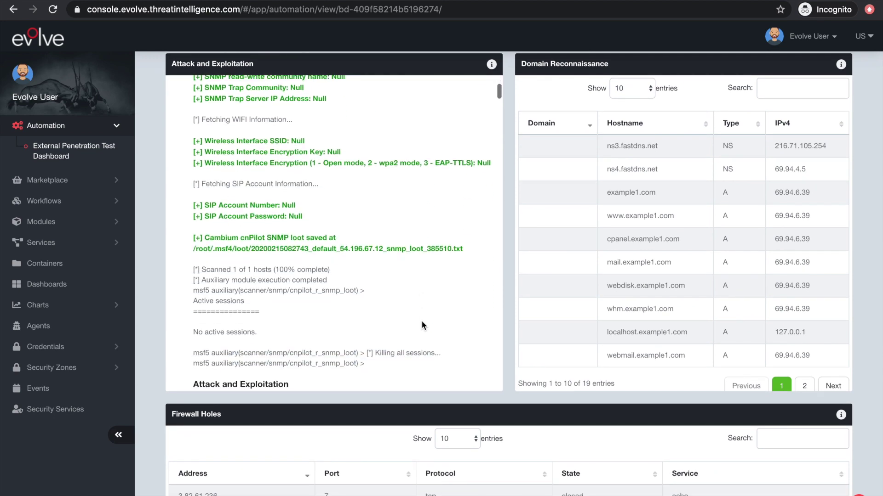
{"action": "scroll", "coordinate": [422, 321], "scroll_direction": "down", "scroll_amount": 6}
{"action": "scroll", "coordinate": [421, 320], "scroll_direction": "down", "scroll_amount": 8}
{"action": "scroll", "coordinate": [421, 320], "scroll_direction": "down", "scroll_amount": 5}
{"action": "scroll", "coordinate": [422, 321], "scroll_direction": "down", "scroll_amount": 5}
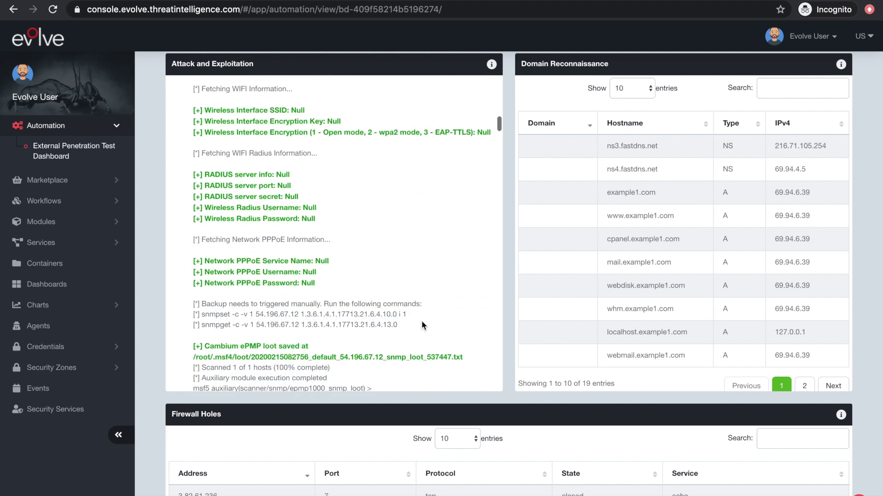
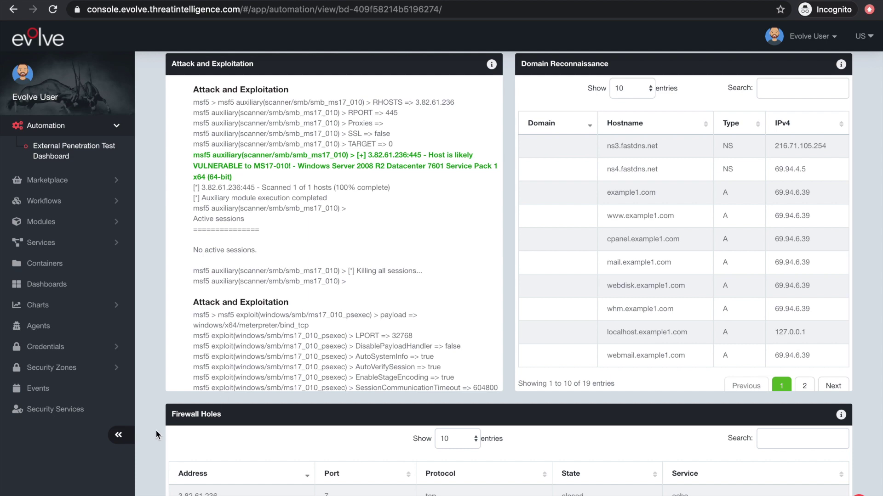
Step: Scroll past the closed Firewall Holes ports to the Administrative and Exposed Services tables showing msrpc, microsoft-ds and snmp
{"action": "scroll", "coordinate": [153, 431], "scroll_direction": "down", "scroll_amount": 4}
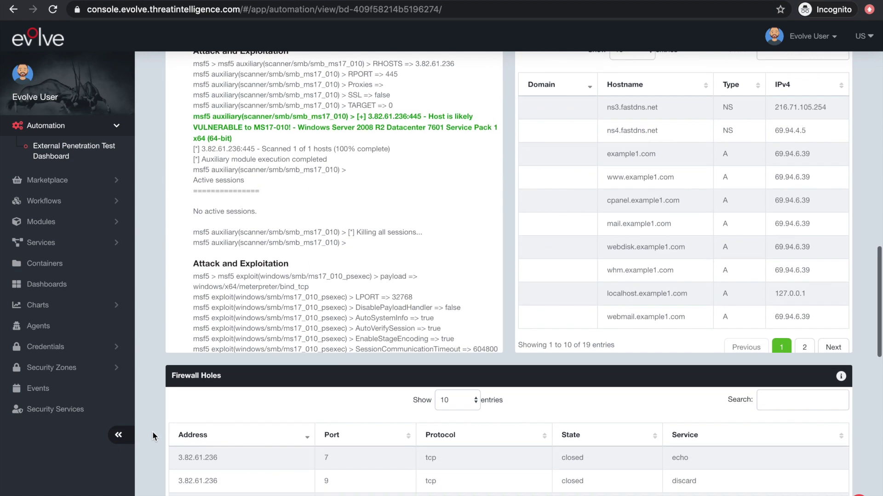
{"action": "scroll", "coordinate": [153, 433], "scroll_direction": "down", "scroll_amount": 3}
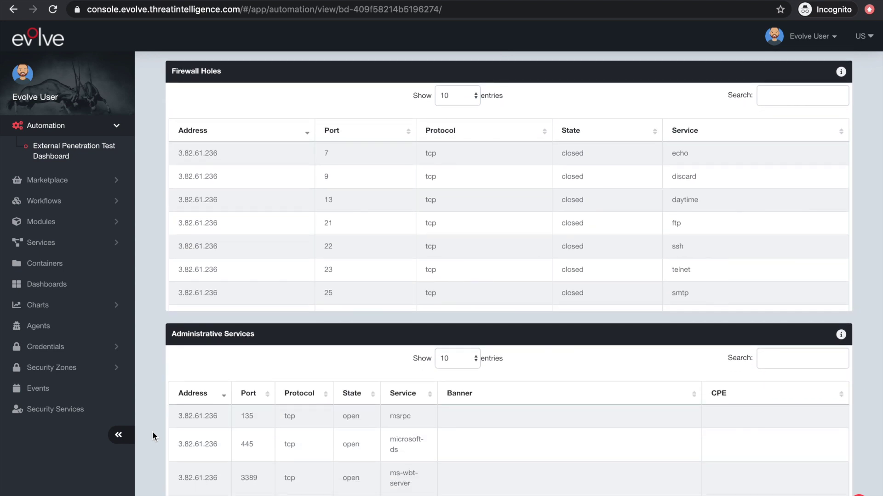
{"action": "scroll", "coordinate": [152, 433], "scroll_direction": "down", "scroll_amount": 5}
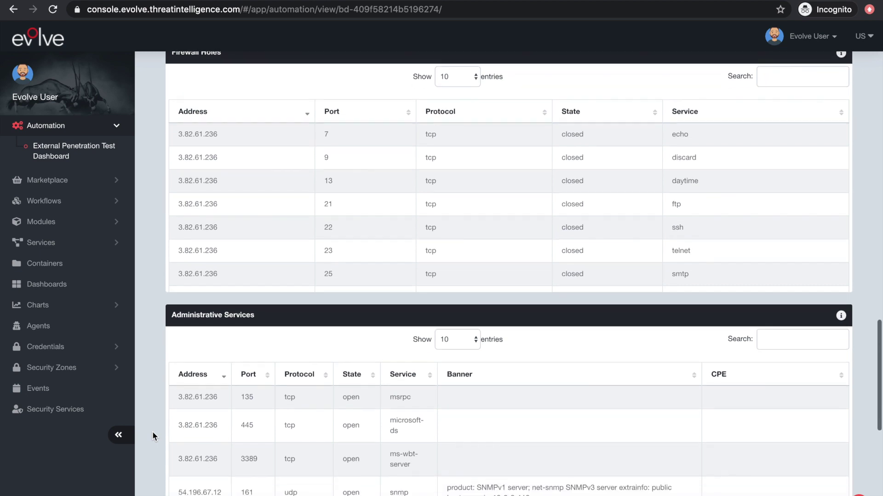